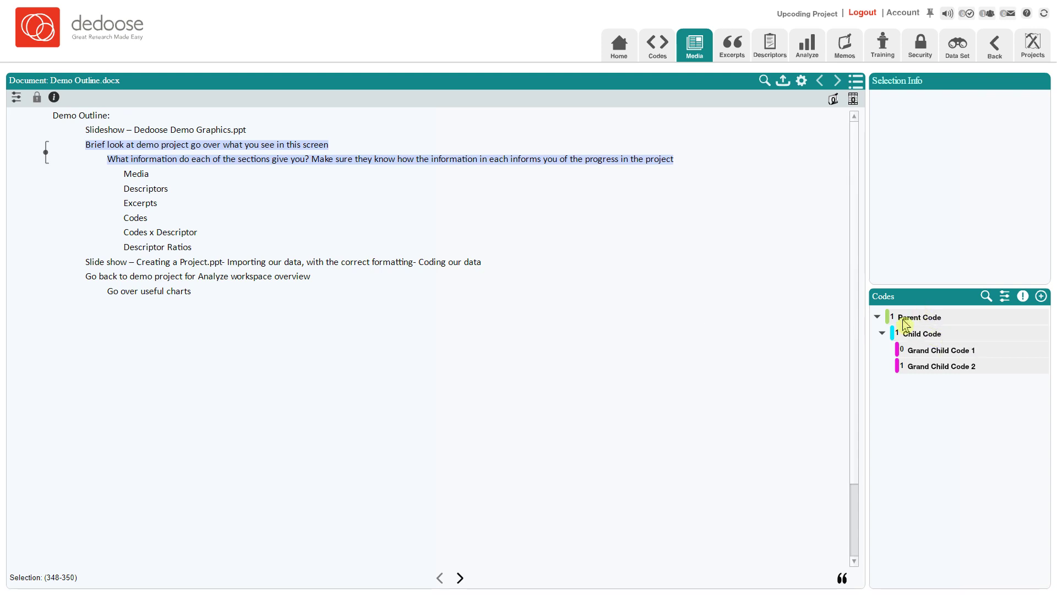
Apply Grand Child Code 1 to the outline's section list and slideshow lines
{"action": "left_click", "coordinate": [1009, 298]}
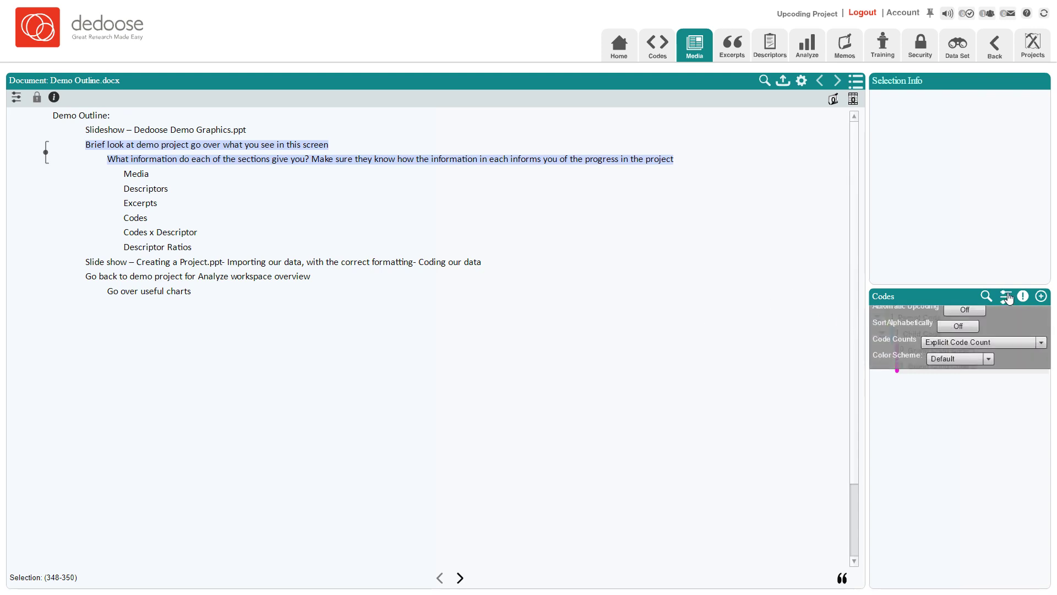
{"action": "left_click", "coordinate": [1004, 296]}
{"action": "mouse_move", "coordinate": [152, 188]}
{"action": "left_mouse_down"}
{"action": "mouse_move", "coordinate": [200, 254]}
{"action": "mouse_move", "coordinate": [255, 276]}
{"action": "left_mouse_up"}
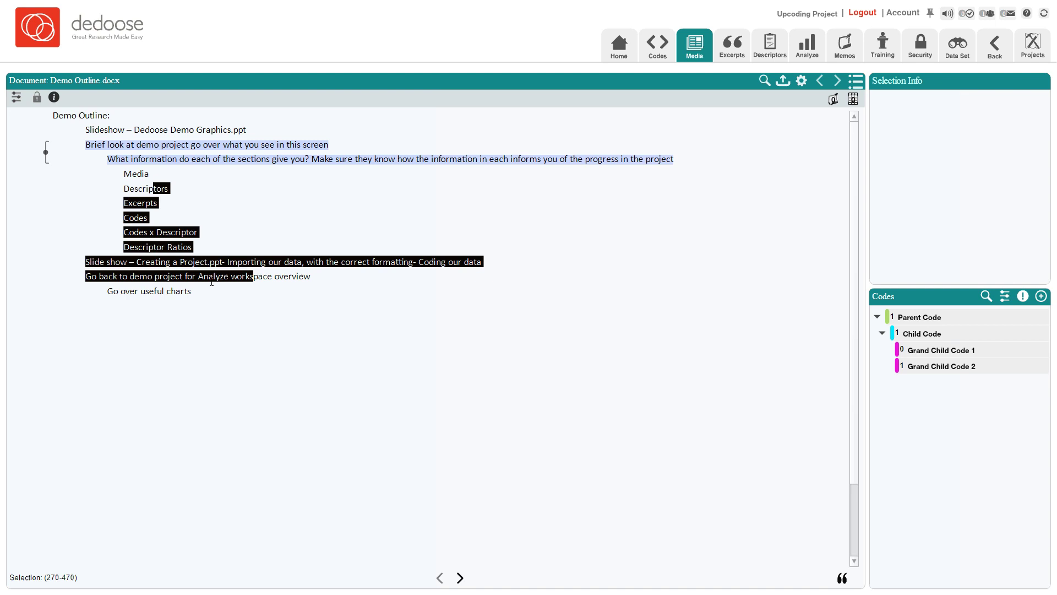
{"action": "mouse_move", "coordinate": [942, 350]}
{"action": "double_click", "coordinate": [952, 356]}
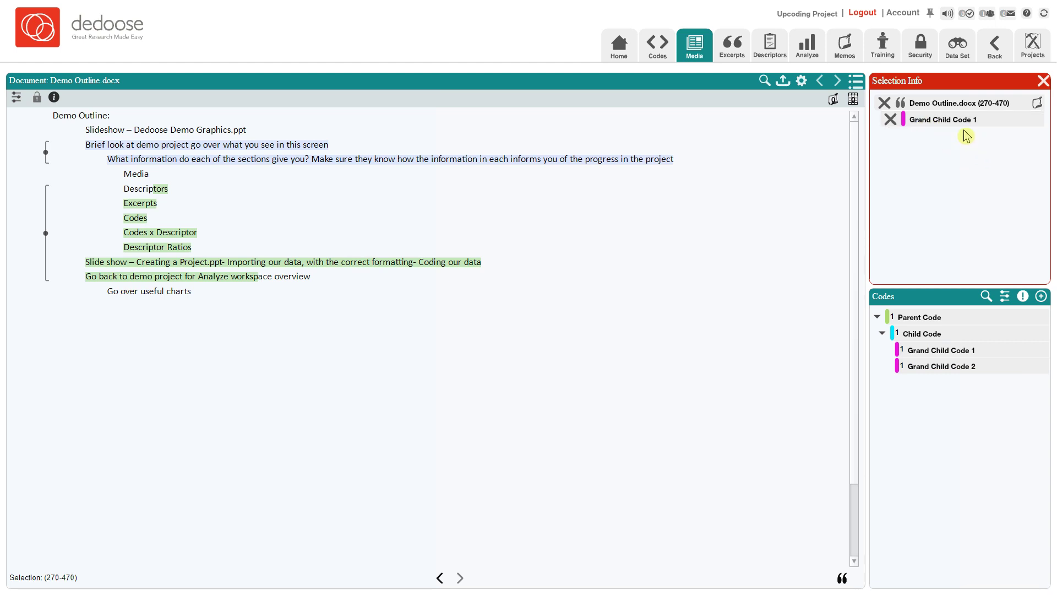
Switch Automatic Upcoding from Off to On in the Codes settings
{"action": "left_click", "coordinate": [144, 177]}
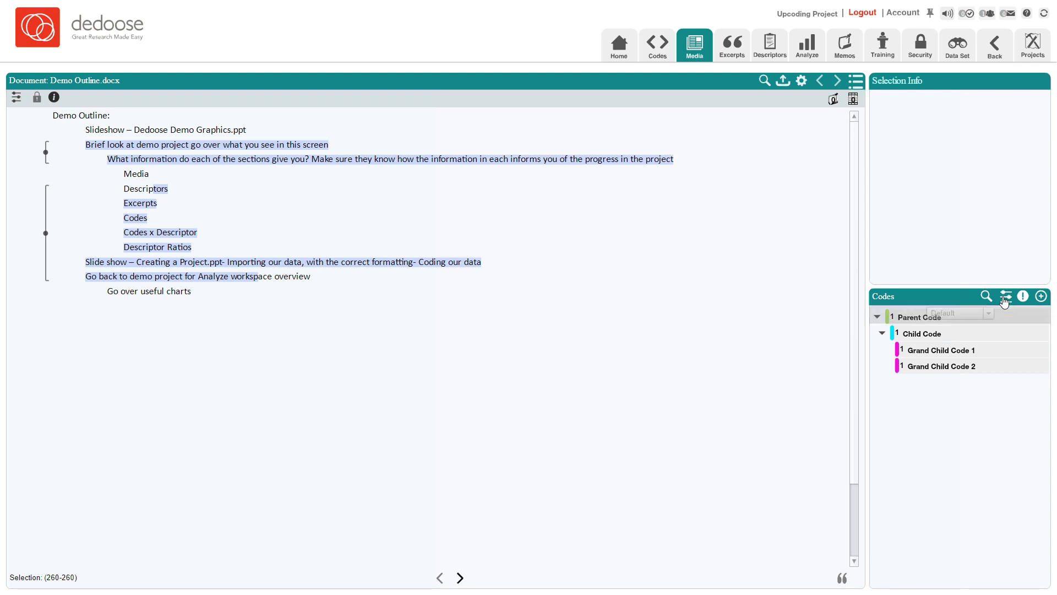
{"action": "left_click", "coordinate": [1005, 296]}
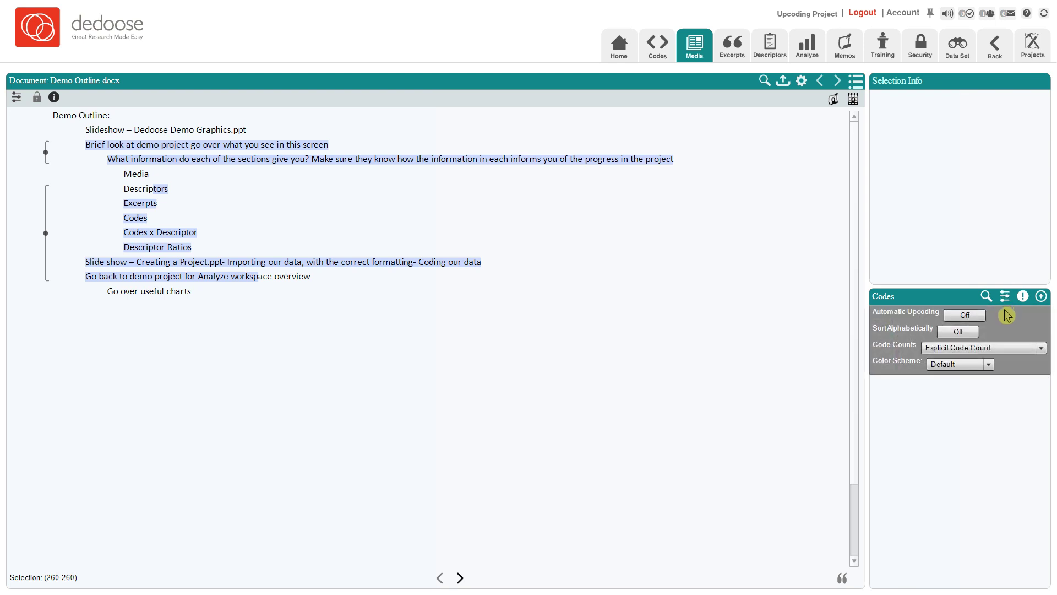
{"action": "left_click", "coordinate": [965, 319]}
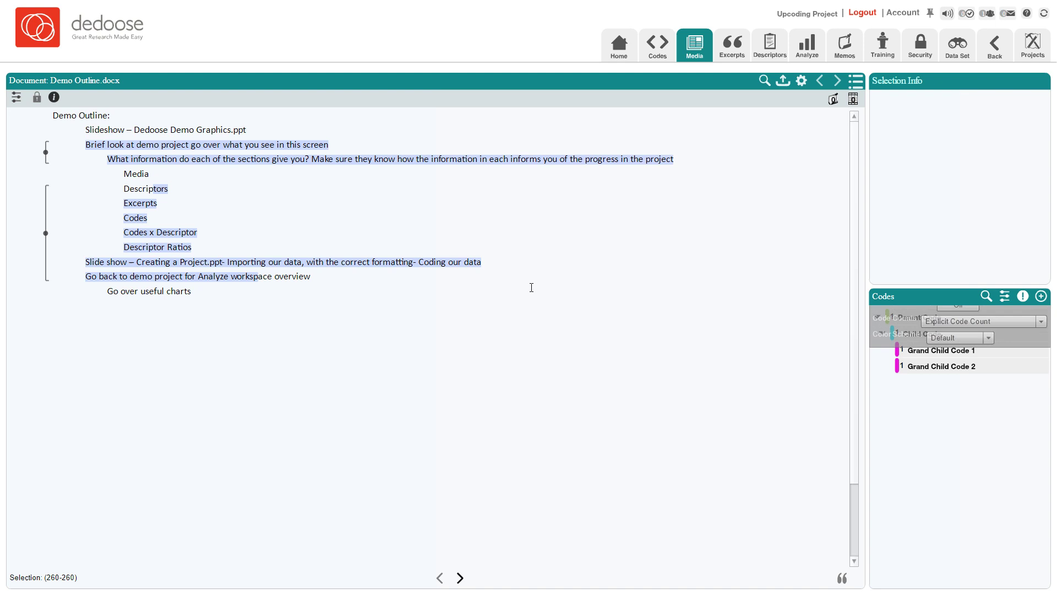
Apply Grand Child Code 2 to the text from 'overview' through 'Go over useful charts'
{"action": "left_click", "coordinate": [464, 296]}
{"action": "left_click_drag", "start_coordinate": [192, 291], "coordinate": [277, 278]}
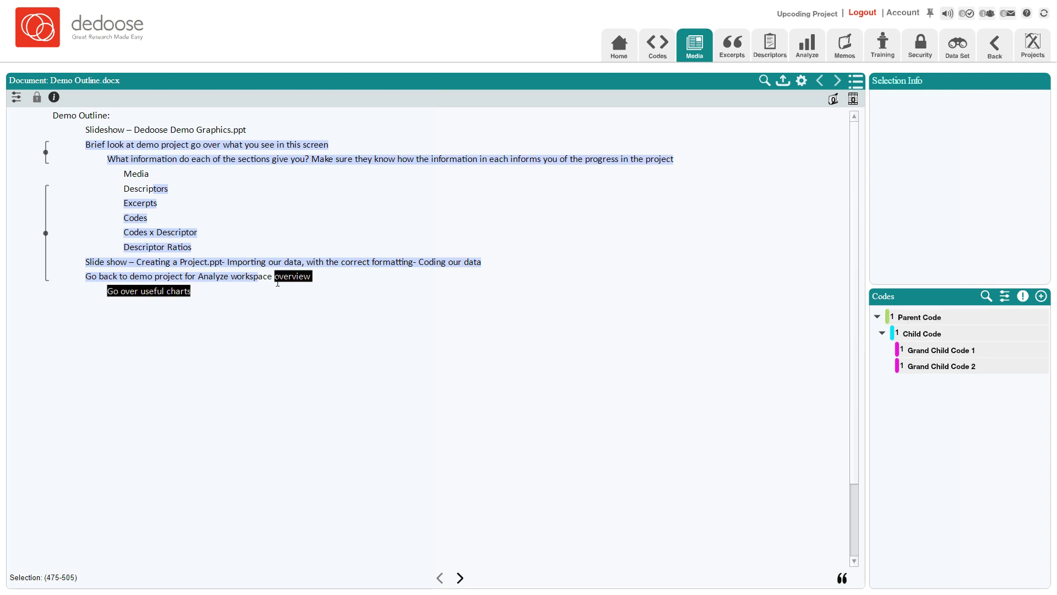
{"action": "double_click", "coordinate": [942, 366]}
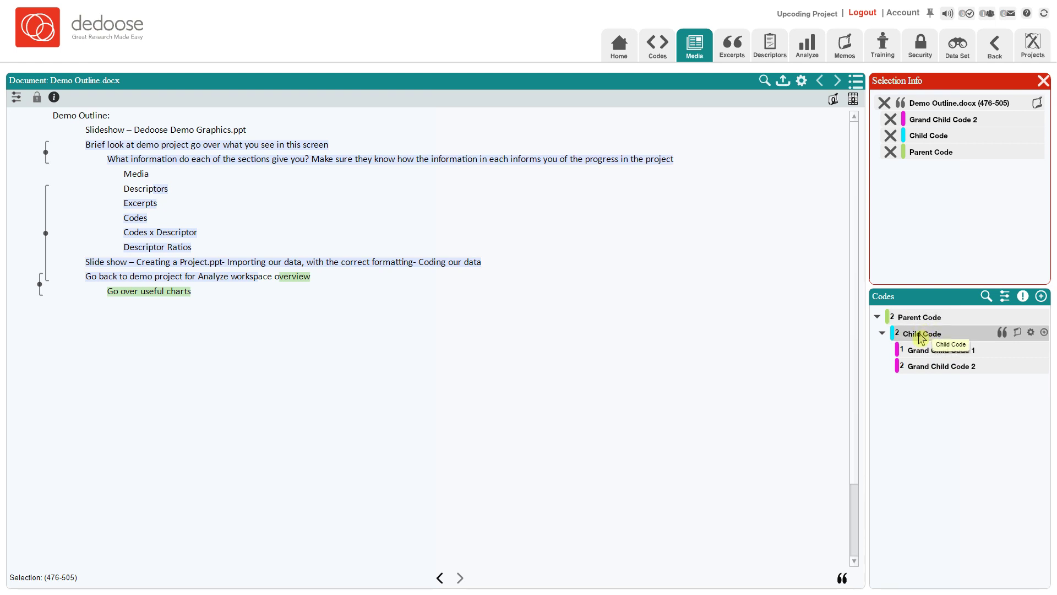
{"action": "mouse_move", "coordinate": [943, 120]}
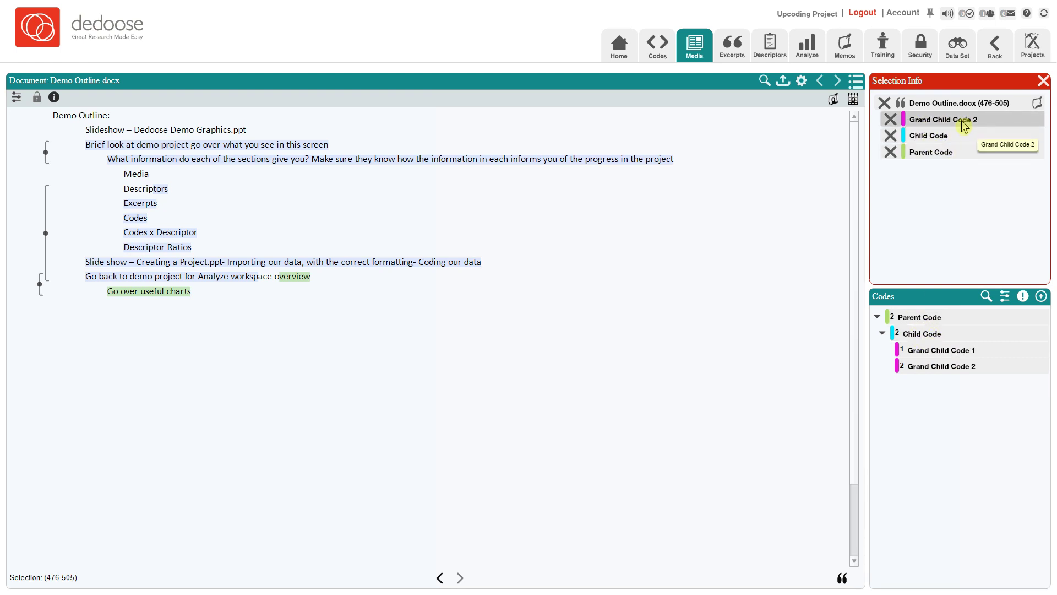
{"action": "left_click", "coordinate": [140, 159]}
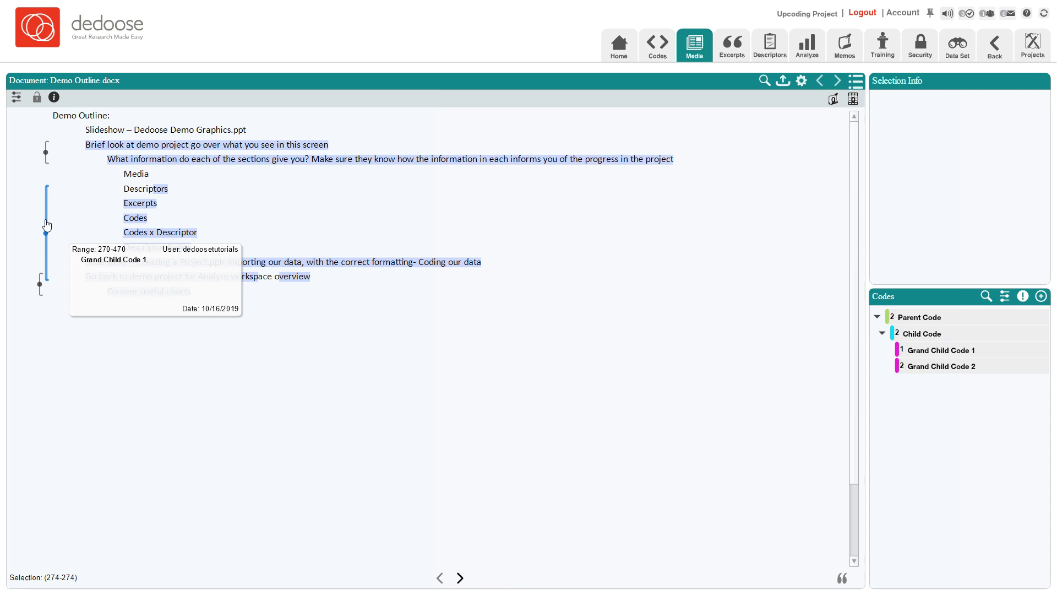
Run Retroactive Upcode, adding 2 code applications so Parent and Child Code count 3
{"action": "left_click", "coordinate": [1024, 296]}
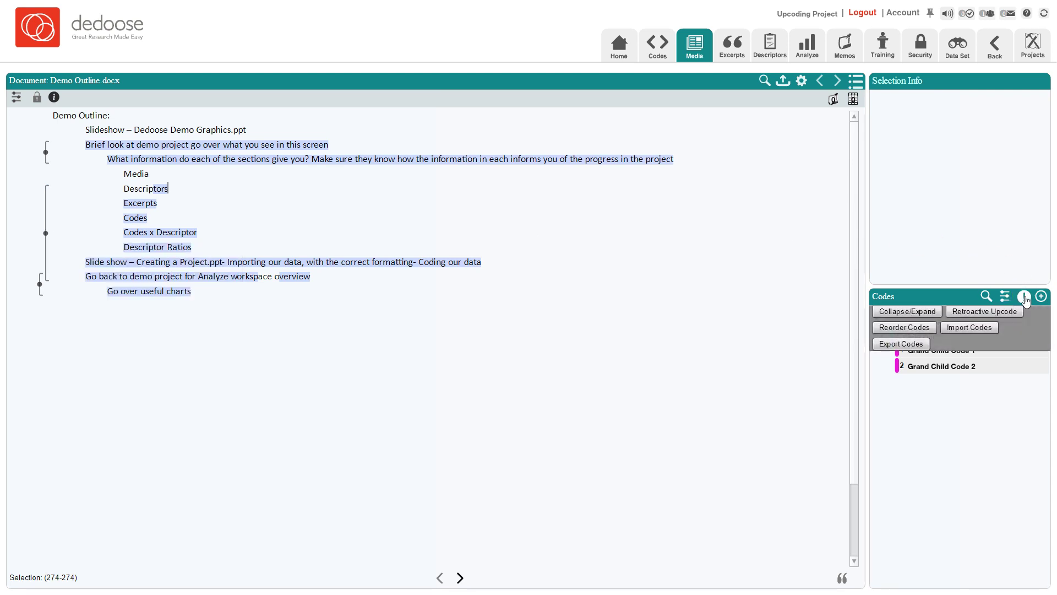
{"action": "left_click", "coordinate": [984, 311]}
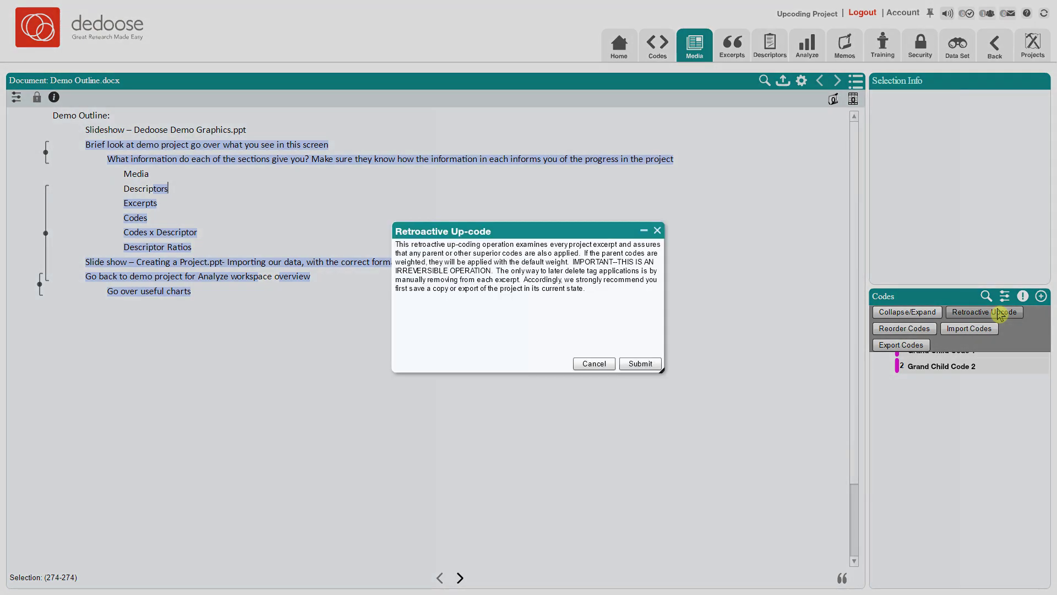
{"action": "left_click", "coordinate": [640, 364]}
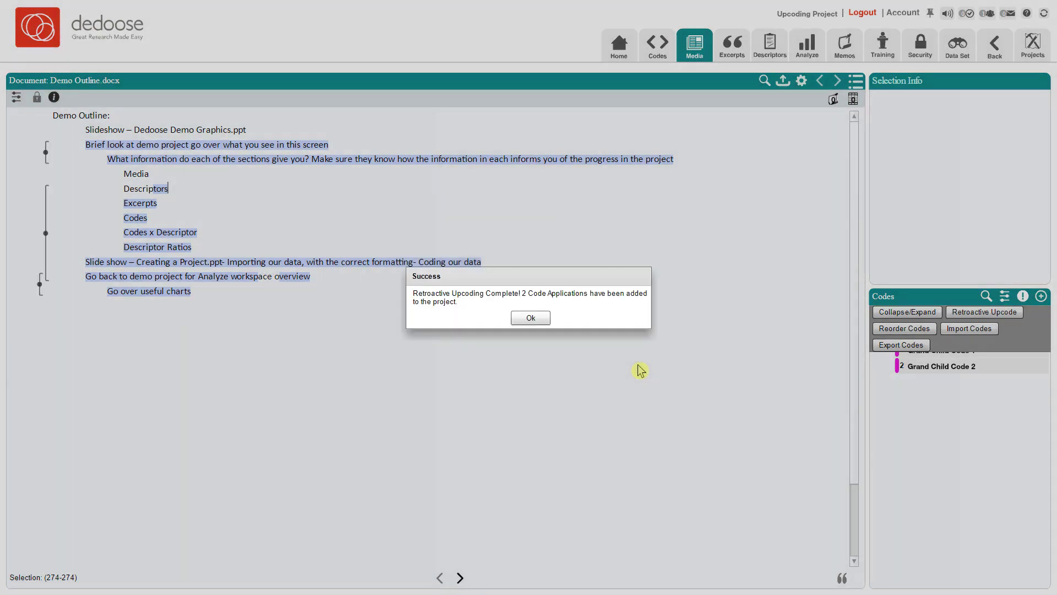
{"action": "left_click", "coordinate": [529, 319]}
Return to the code tree and bring up the Dedoose support contact page
{"action": "left_click", "coordinate": [933, 384]}
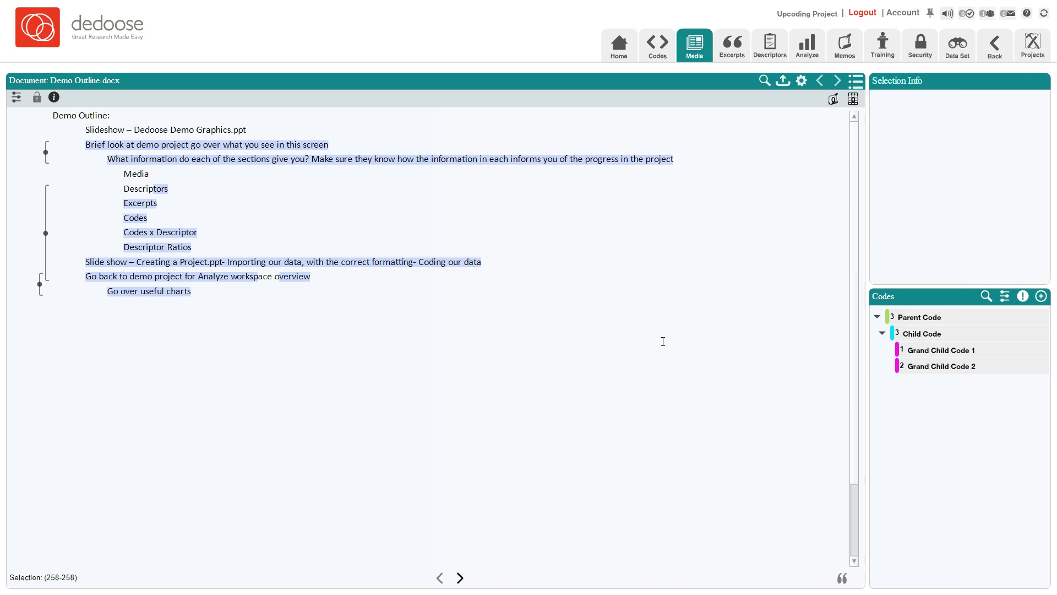
{"action": "left_click", "coordinate": [1026, 14]}
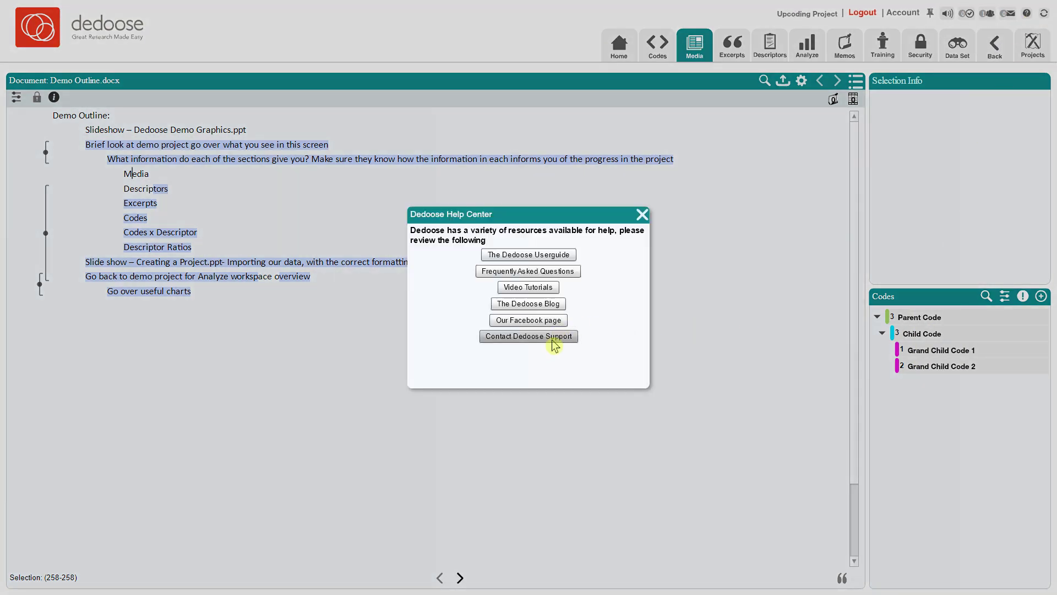
{"action": "left_click", "coordinate": [553, 340]}
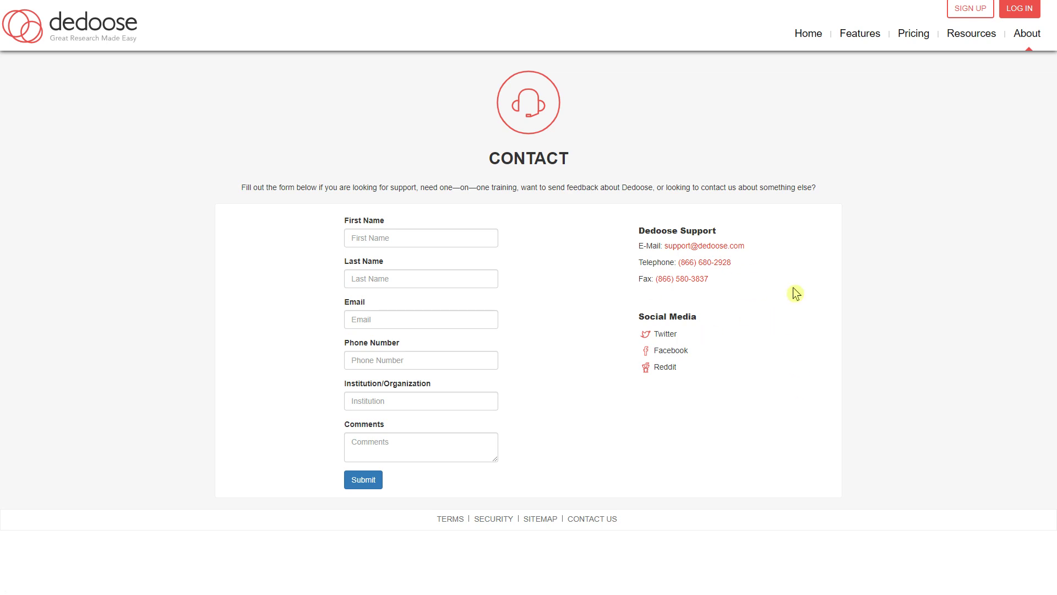